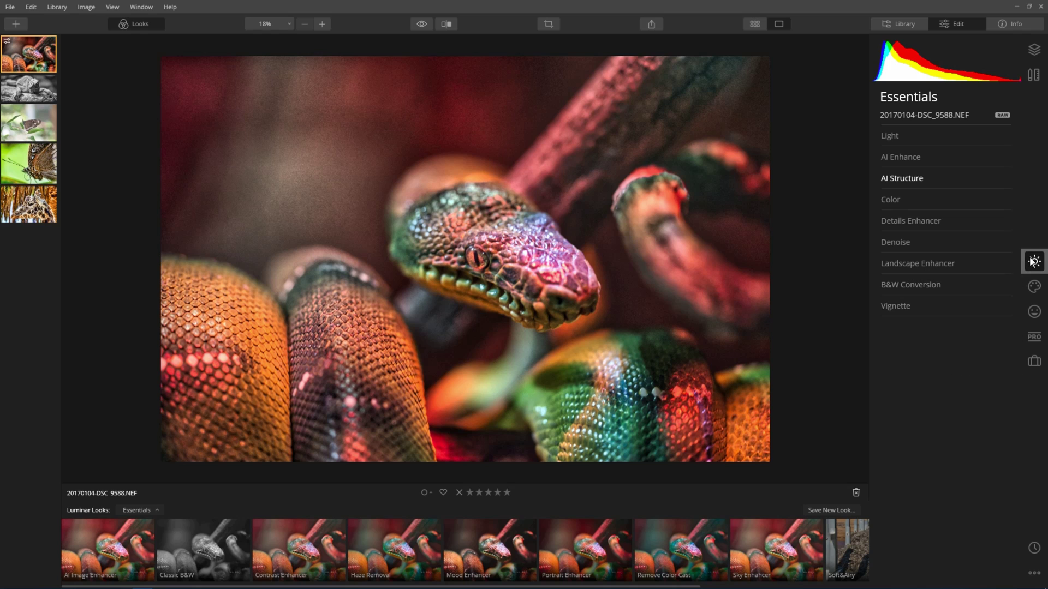
Set the AI Structure Amount to 100 on the snake photo.
click(923, 178)
drag(1006, 204, 834, 227)
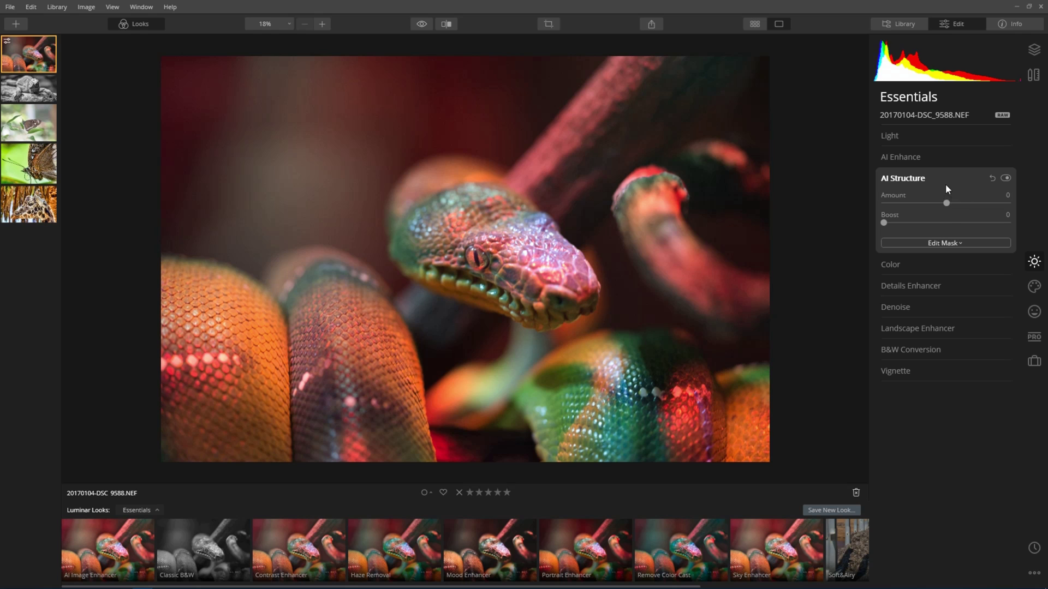
drag(946, 203, 1009, 208)
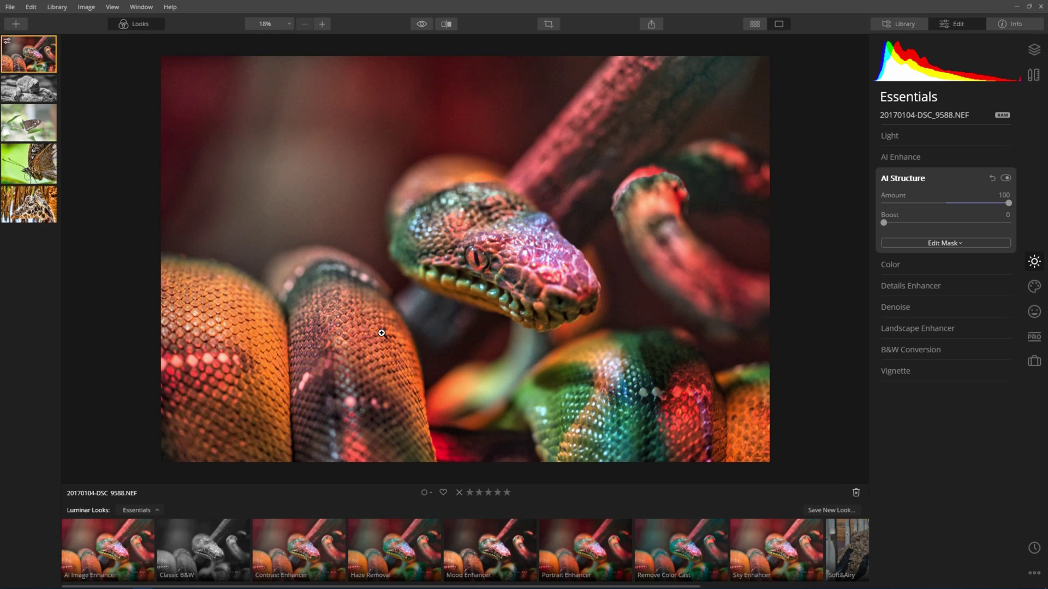
Open the black-and-white lizard photo and set its AI Structure Amount to 78.
click(31, 96)
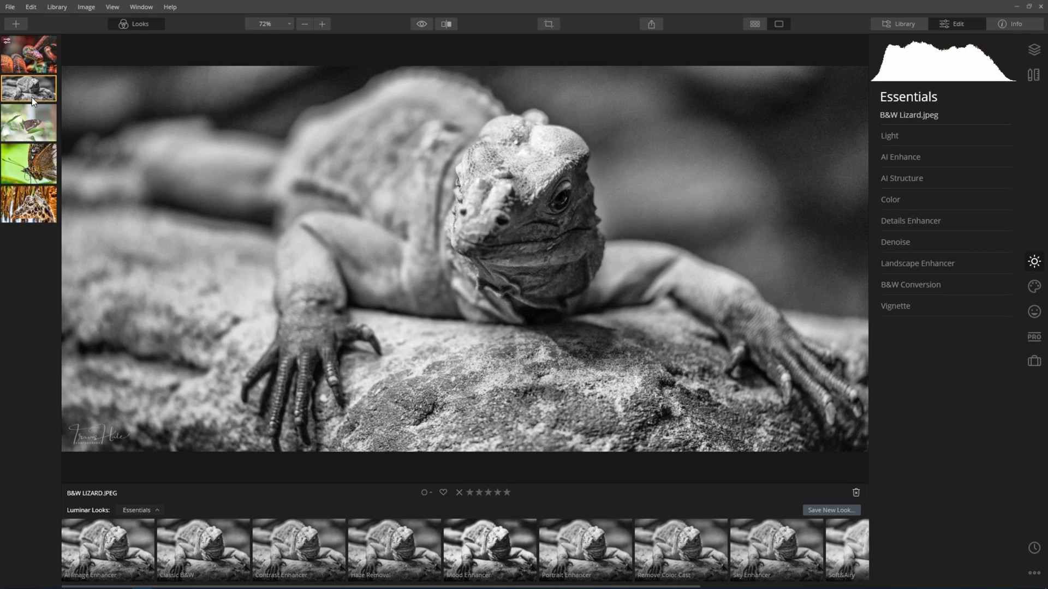
click(910, 179)
click(947, 203)
drag(947, 203, 995, 215)
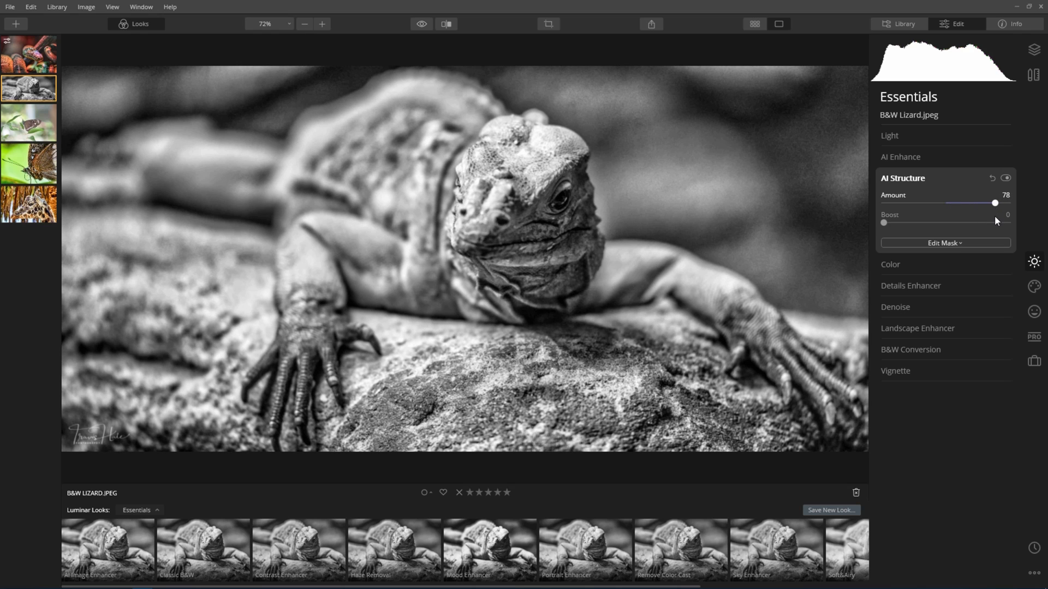
mouse_move(994, 216)
mouse_down()
mouse_move(927, 213)
mouse_move(994, 218)
mouse_up()
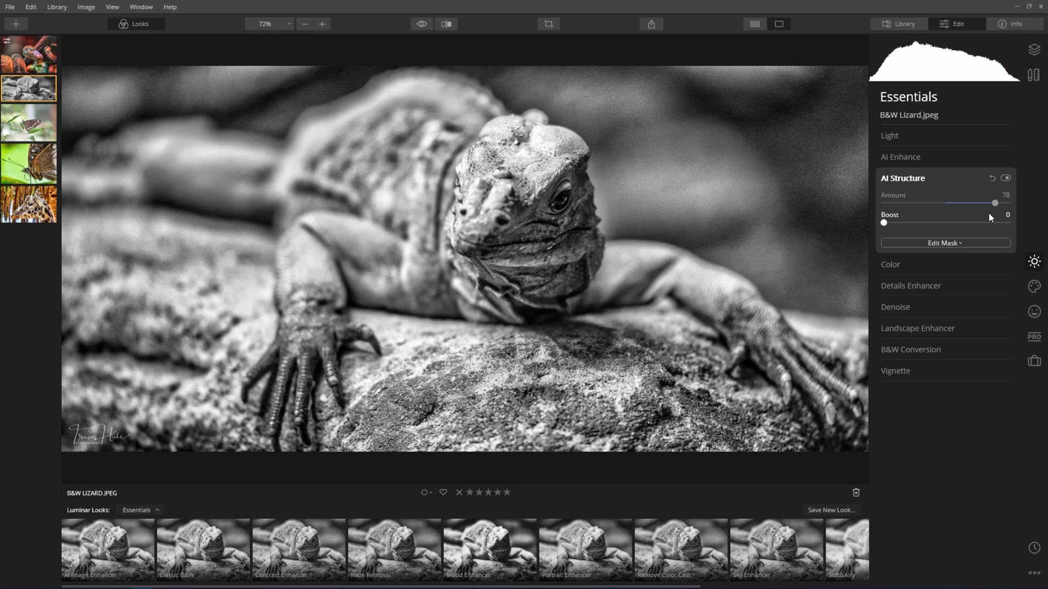
Add a brush mask to AI Structure and paint the effect over the lizard's face and front foot.
click(951, 241)
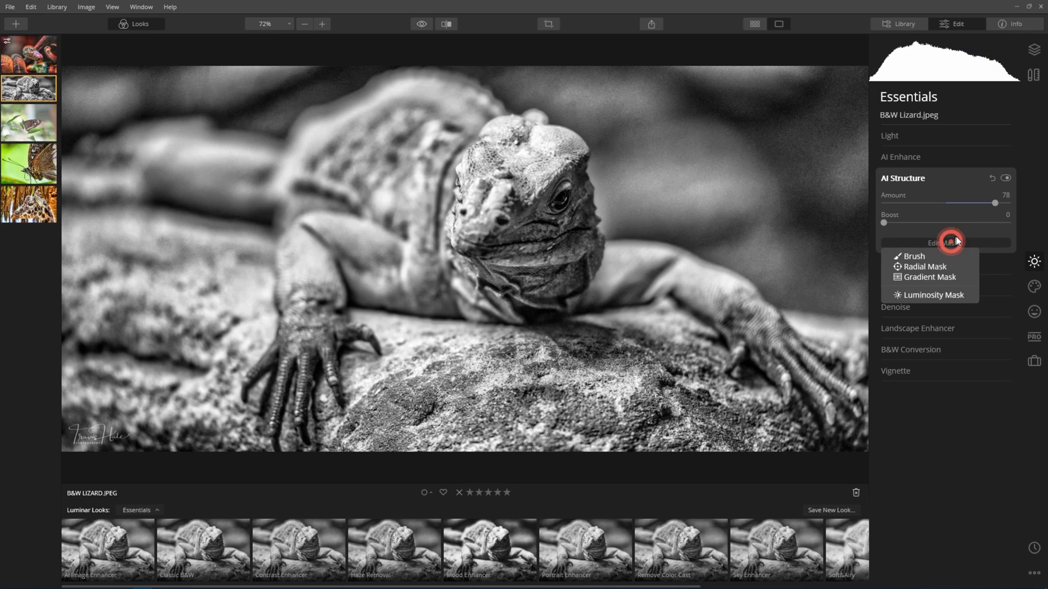
click(930, 256)
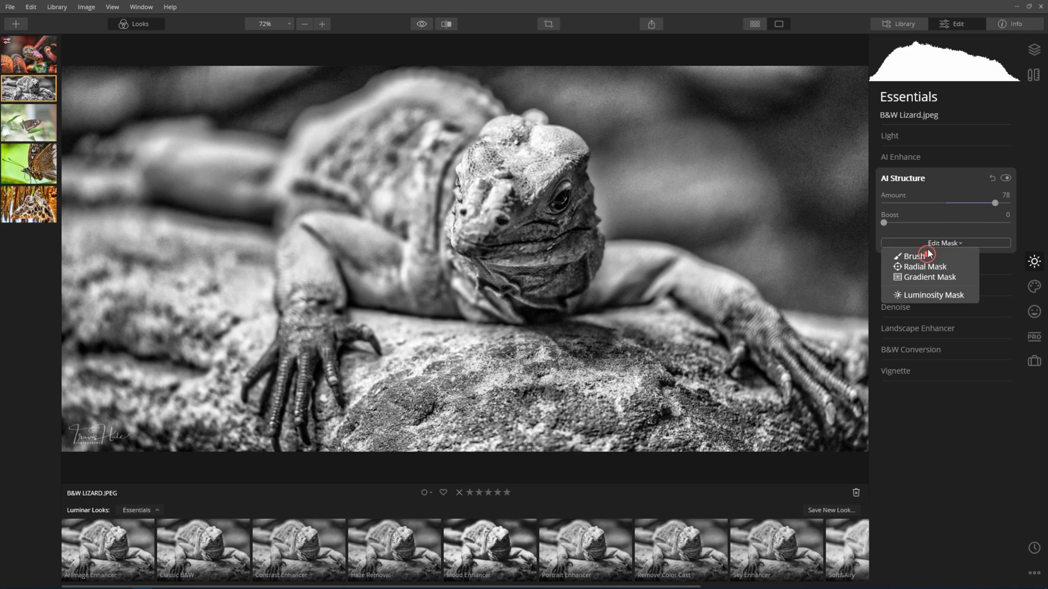
click(940, 243)
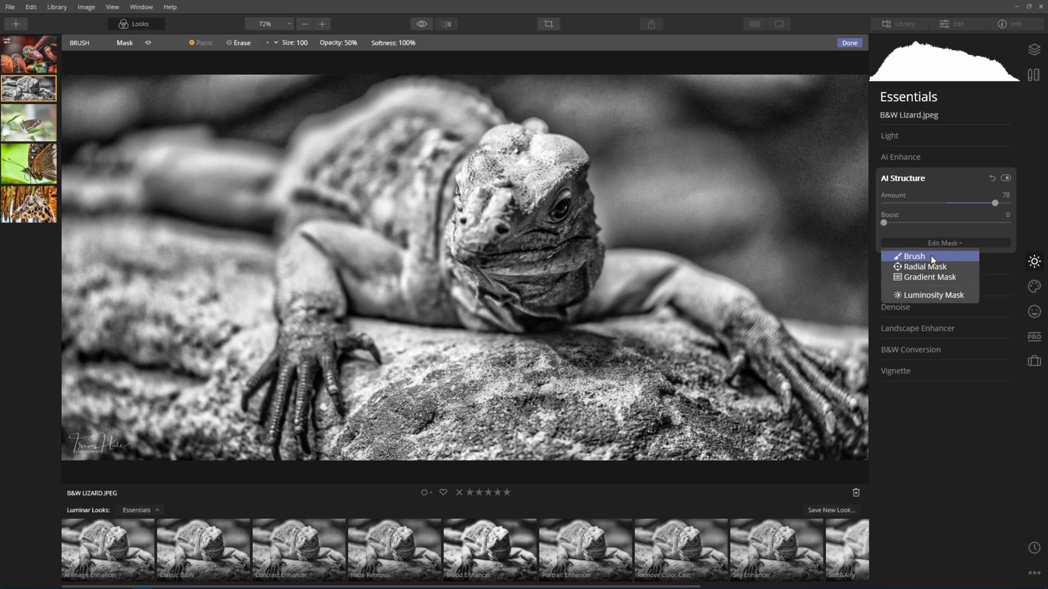
click(932, 257)
mouse_move(521, 215)
mouse_down()
mouse_move(501, 244)
mouse_move(502, 173)
mouse_move(473, 238)
mouse_move(513, 204)
mouse_move(532, 239)
mouse_move(564, 233)
mouse_move(545, 274)
mouse_move(527, 258)
mouse_move(550, 255)
mouse_move(540, 290)
mouse_move(482, 291)
mouse_move(489, 303)
mouse_move(487, 277)
mouse_up()
mouse_move(321, 317)
mouse_down()
mouse_move(301, 372)
mouse_move(311, 329)
mouse_move(316, 366)
mouse_move(303, 365)
mouse_move(309, 344)
mouse_up()
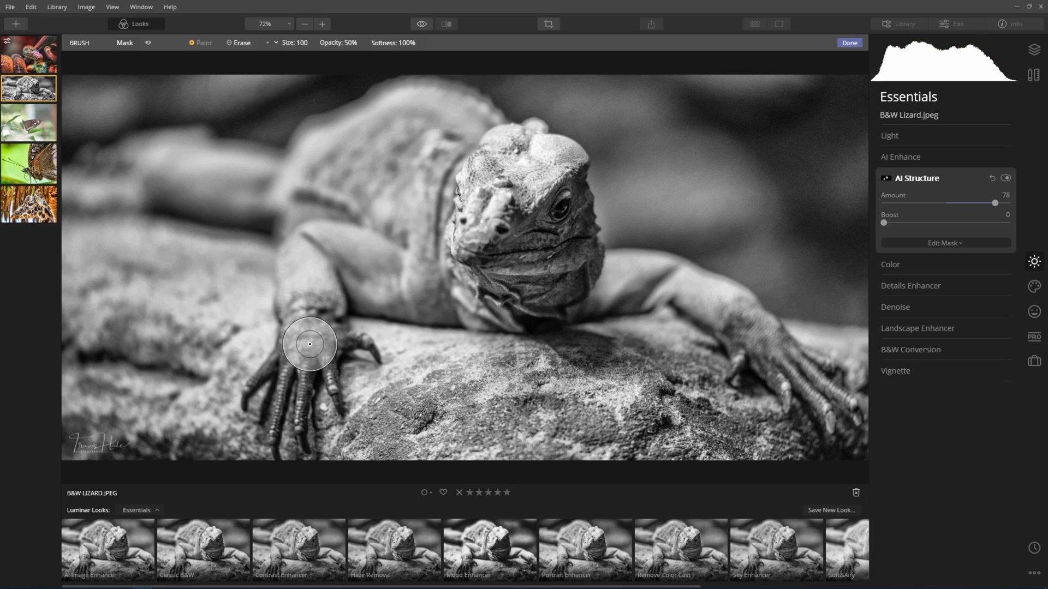
click(886, 176)
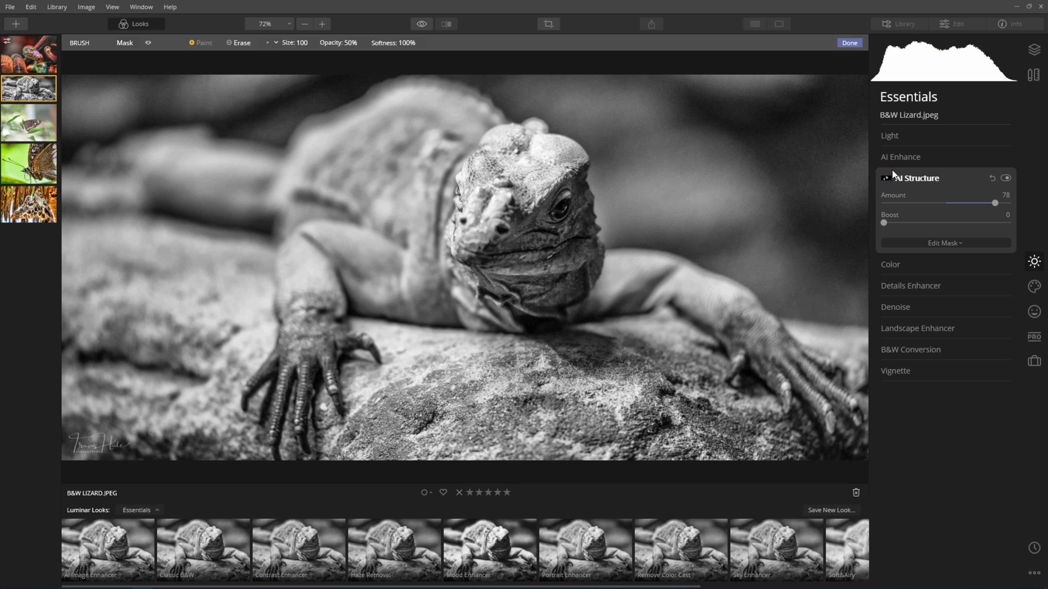
Set AI Structure Amount to 100 and Boost to 93 on the white-spotted butterfly photo, and compare before and after.
click(25, 123)
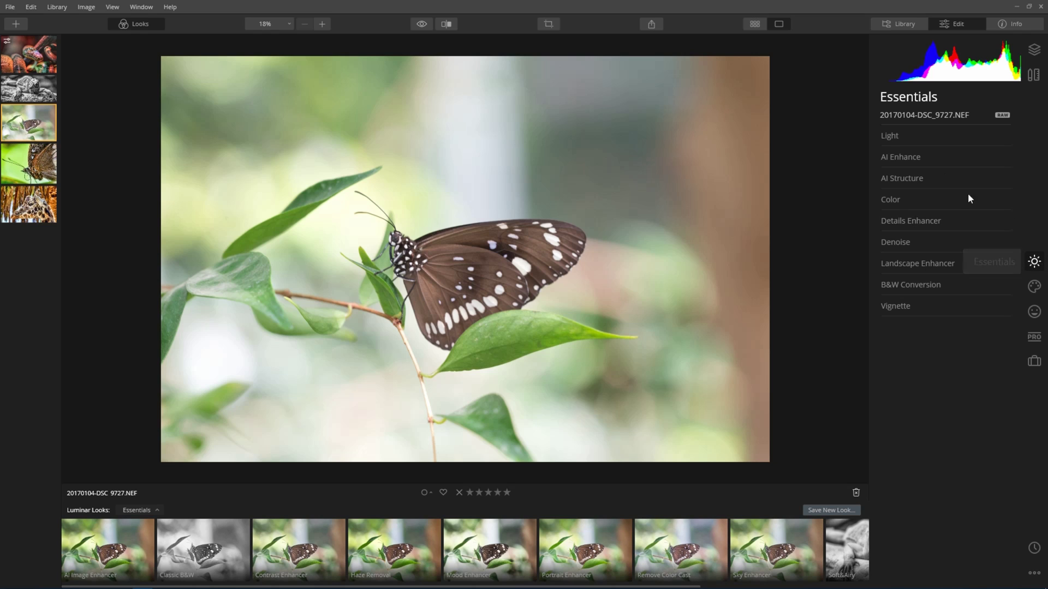
click(903, 179)
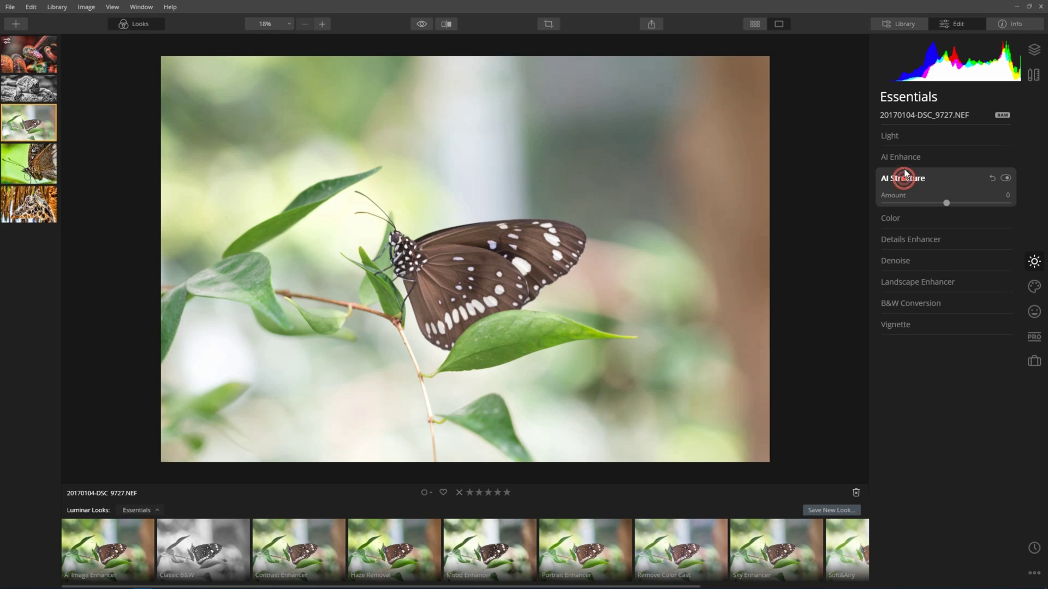
drag(946, 204, 999, 206)
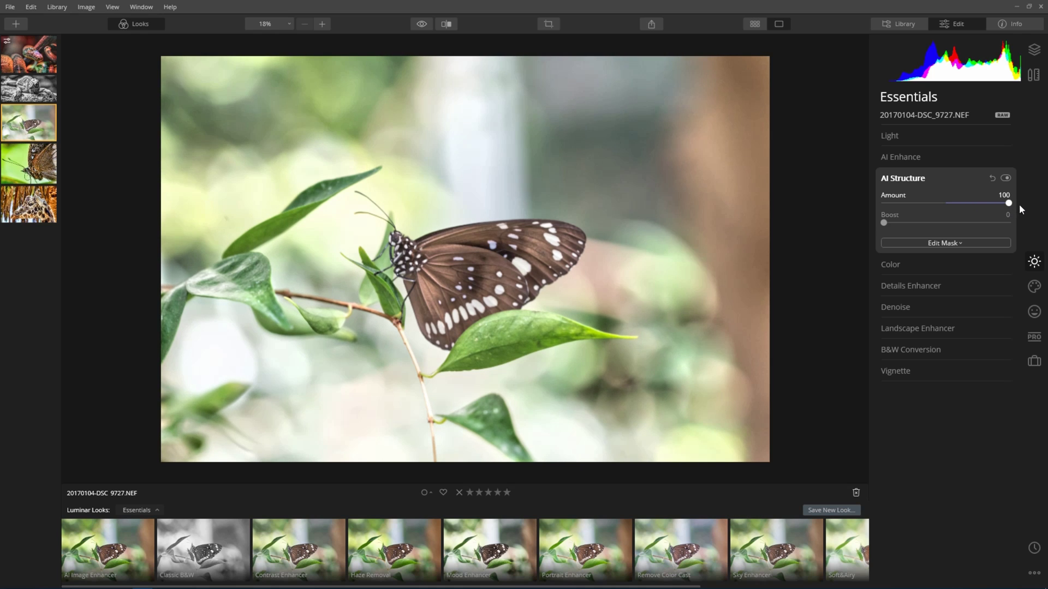
drag(884, 222, 963, 226)
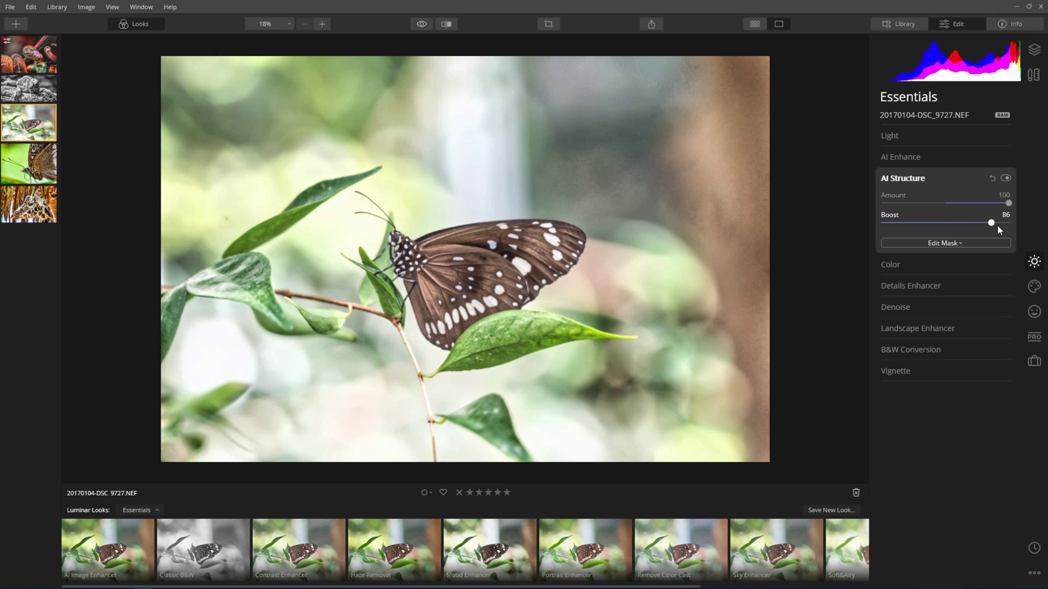
drag(1015, 226, 971, 224)
click(446, 23)
drag(464, 65, 169, 163)
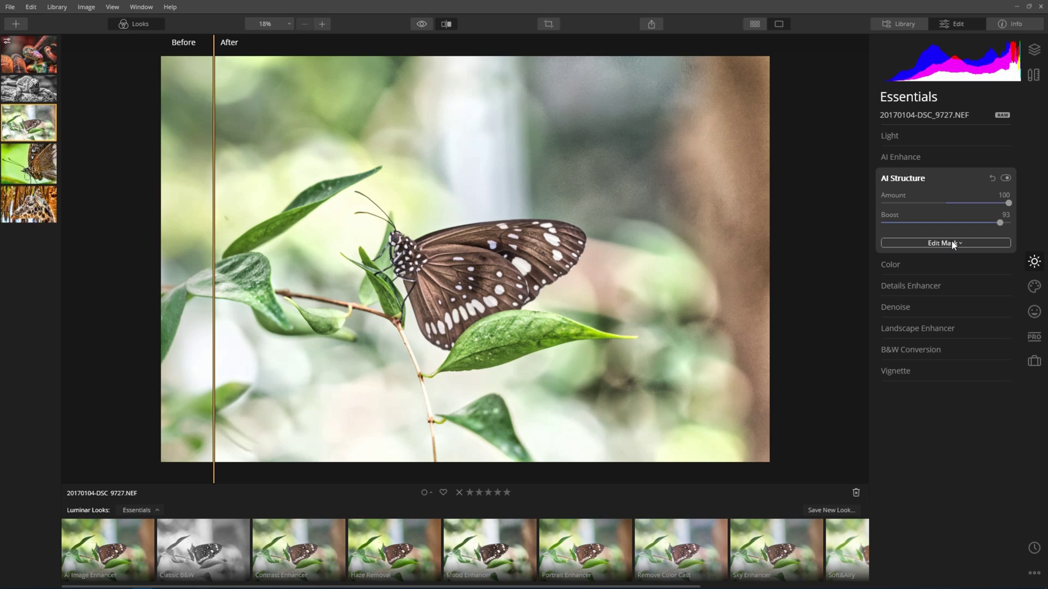
Set AI Structure Amount to 90 on the close-up butterfly photo ForEnlarge (11 of 41).tif and compare before and after.
click(24, 159)
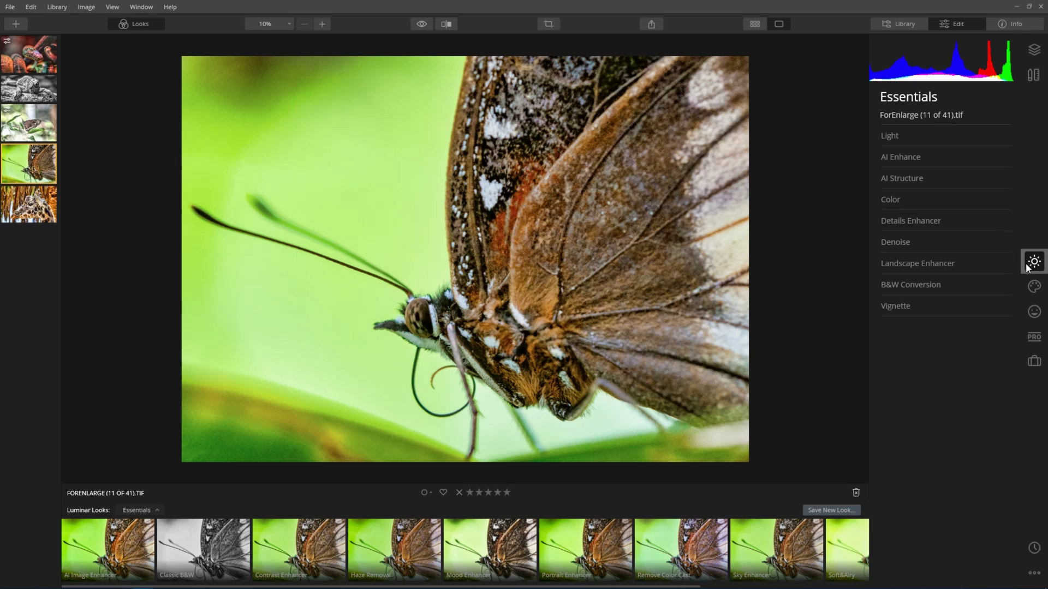
click(909, 178)
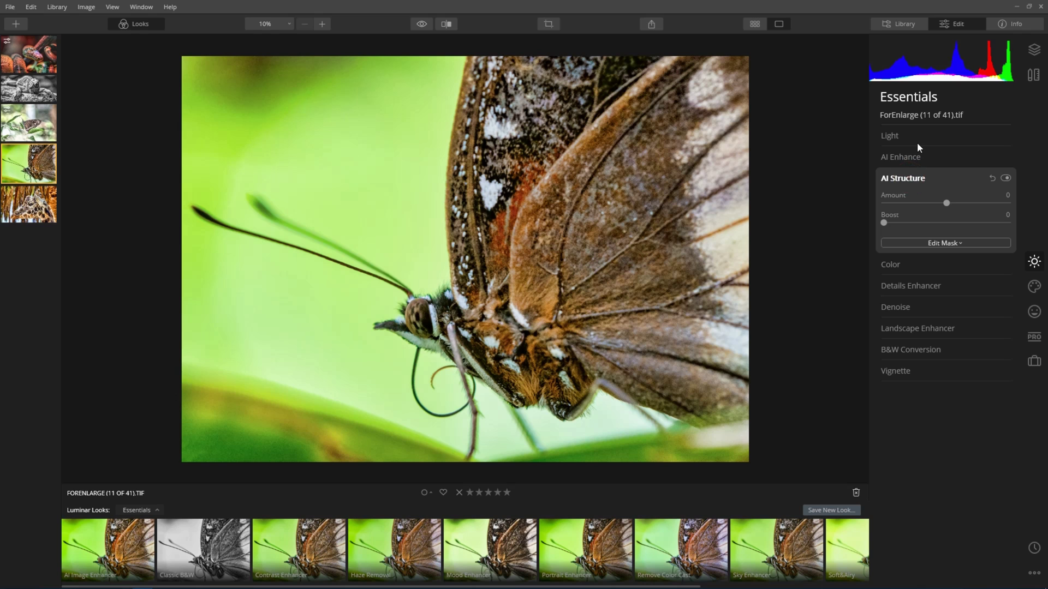
drag(946, 203, 977, 207)
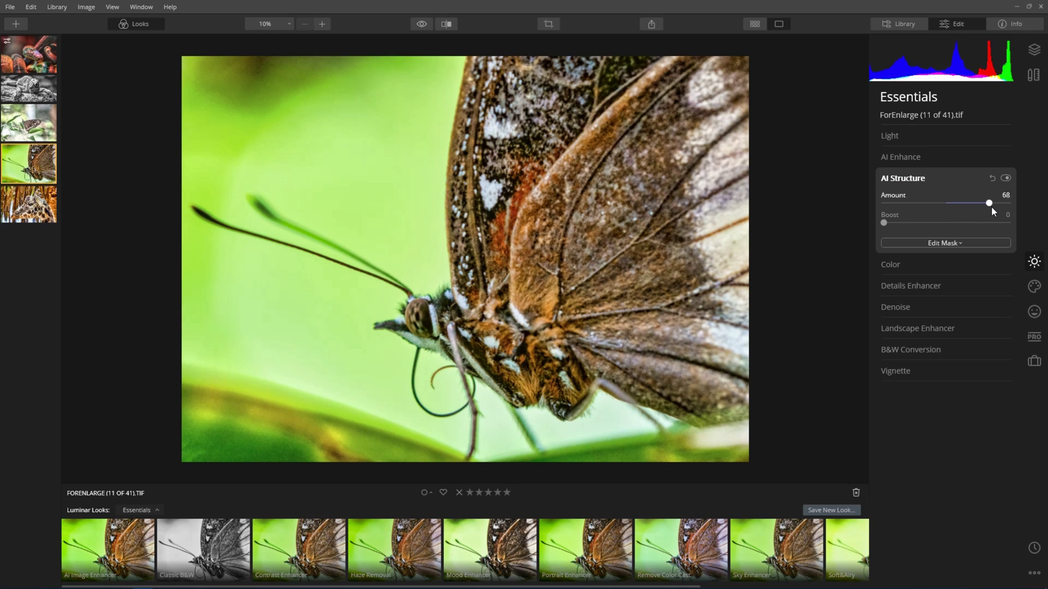
drag(982, 206, 1006, 200)
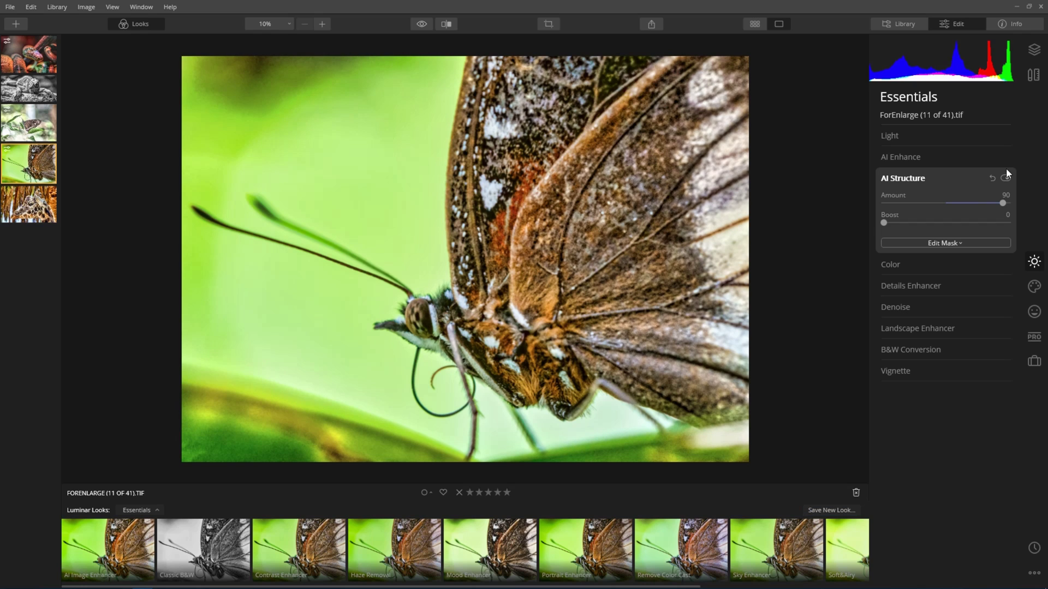
click(446, 25)
drag(230, 104, 529, 151)
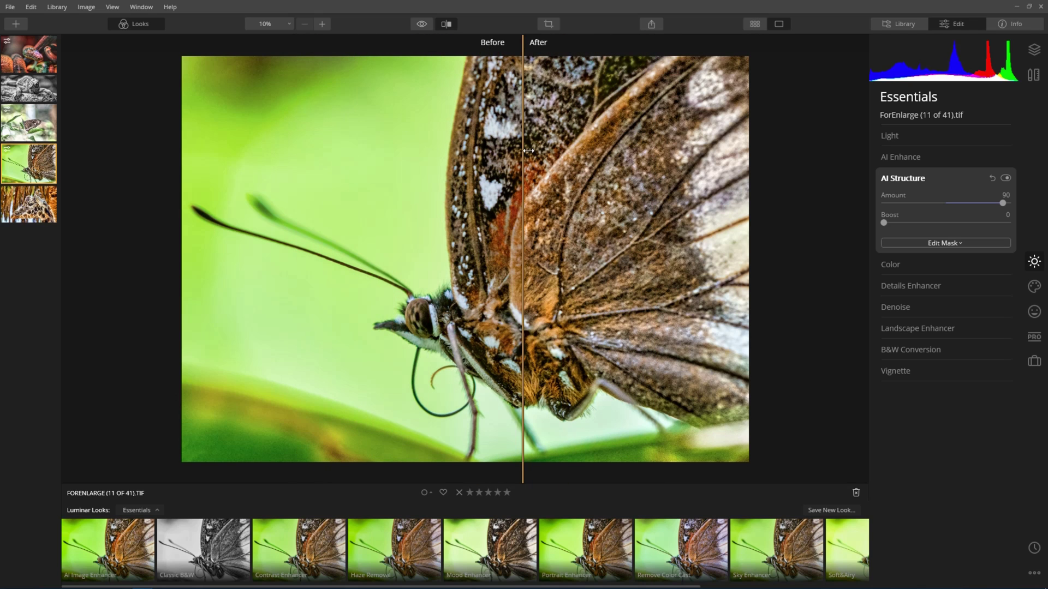
Open the giraffe photo and set its AI Structure Amount to 82.
click(35, 200)
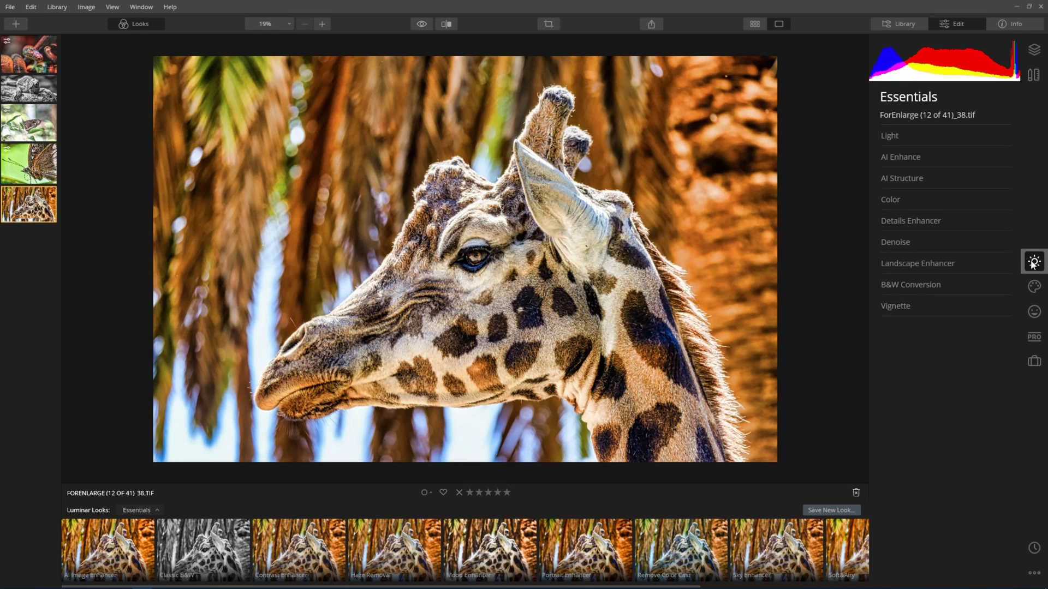
click(922, 179)
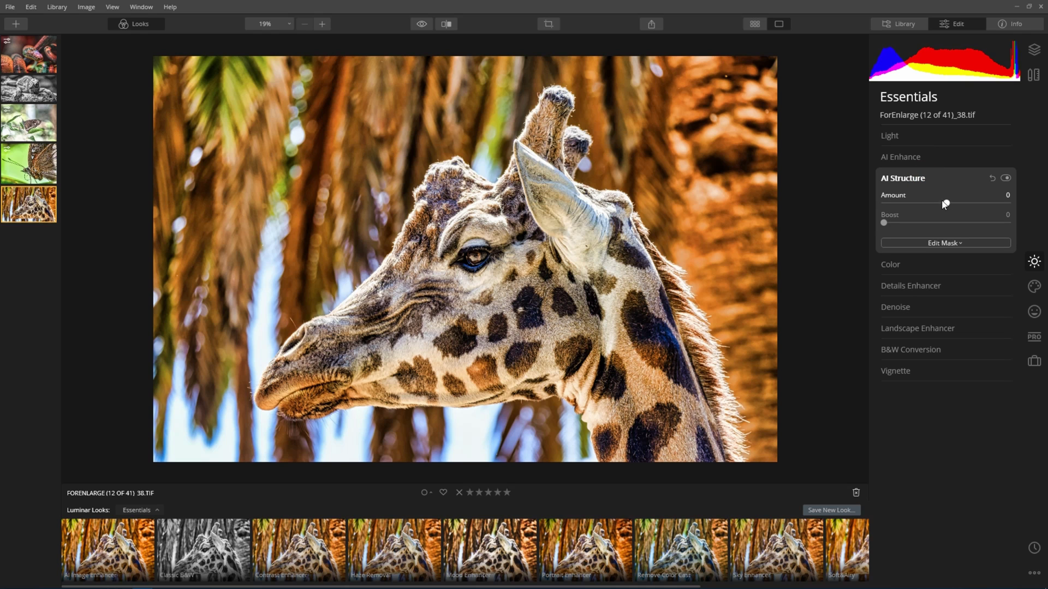
drag(946, 203, 997, 203)
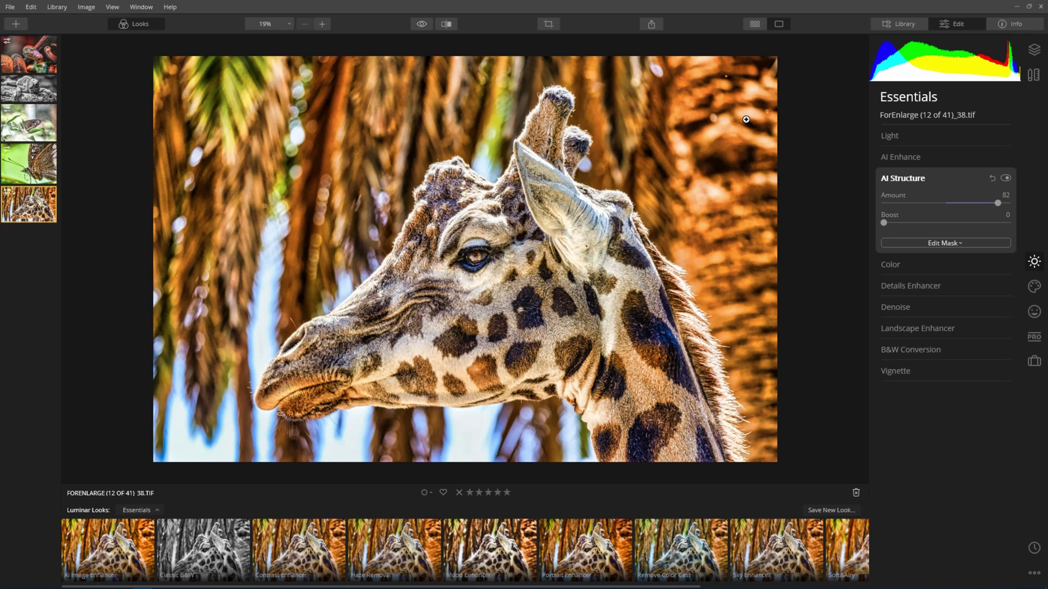
Lower the giraffe photo's AI Structure Amount to -100 and compare before and after.
drag(997, 203, 877, 202)
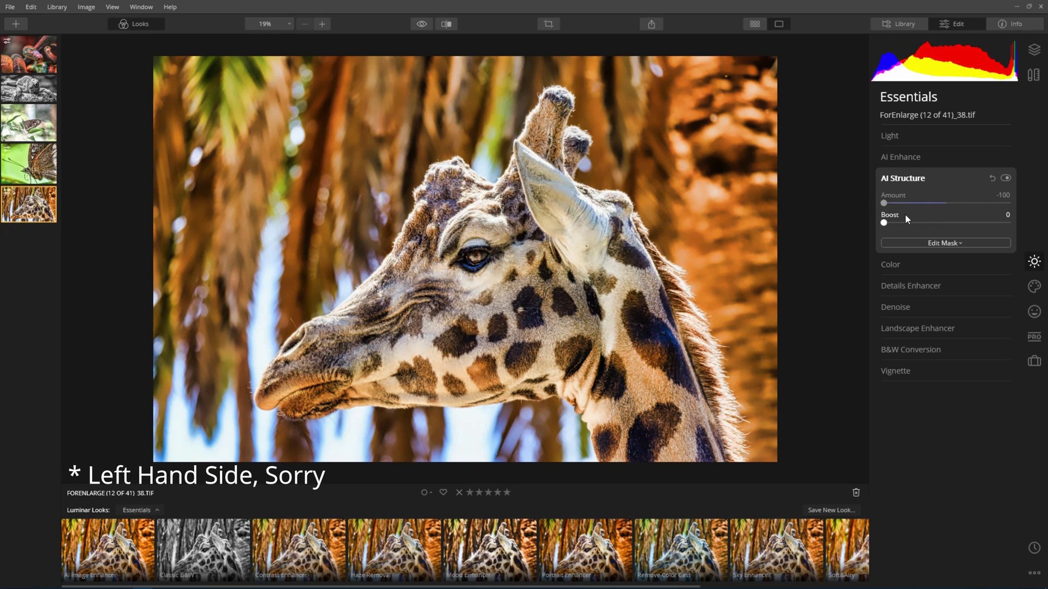
click(448, 25)
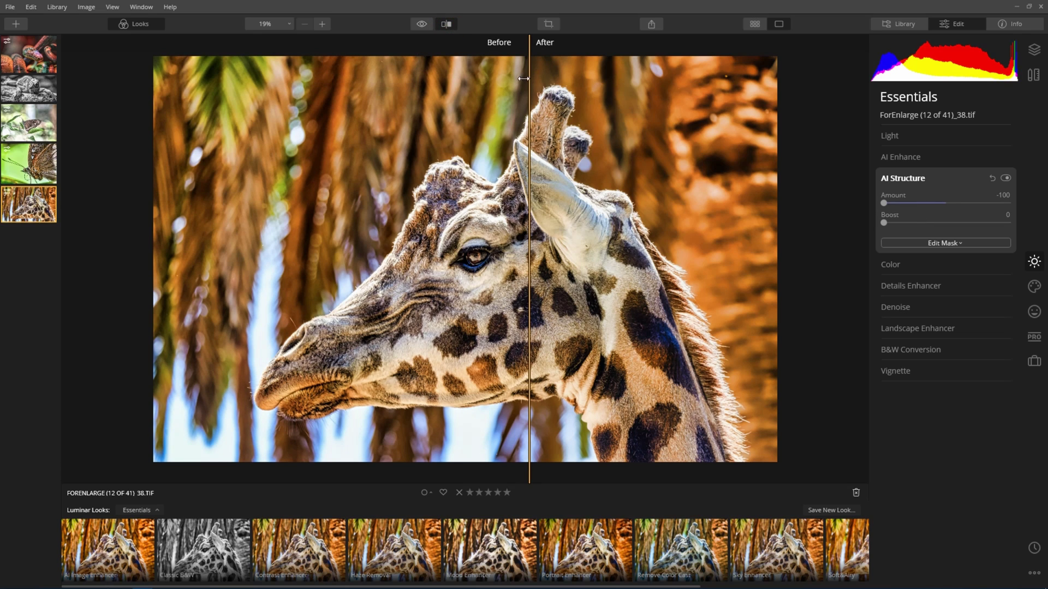
drag(527, 91, 345, 137)
Return to the white-spotted butterfly photo, set its AI Structure Amount to -100, and compare before and after.
click(24, 129)
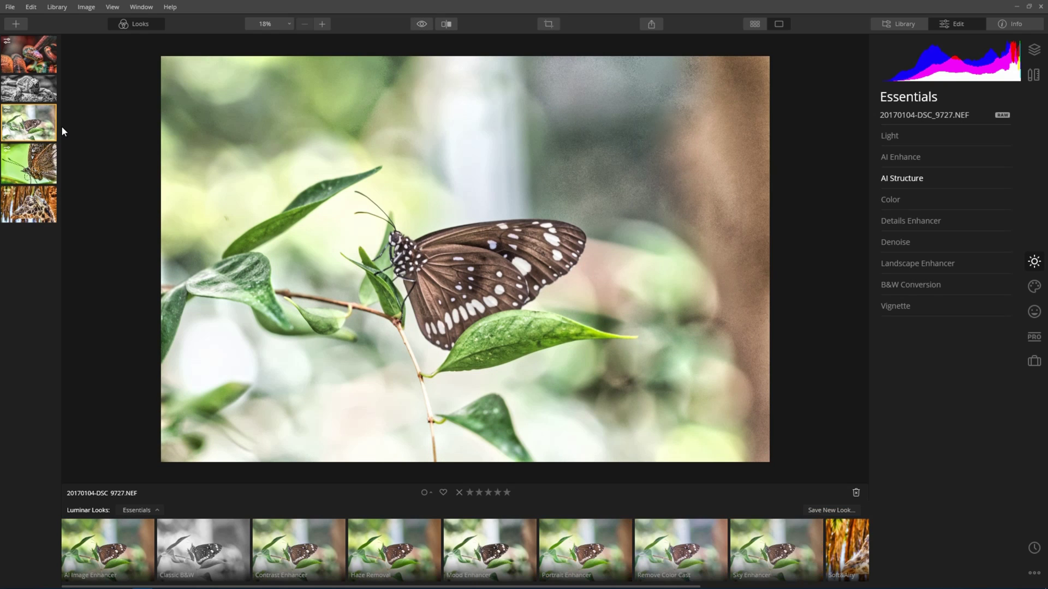
click(908, 184)
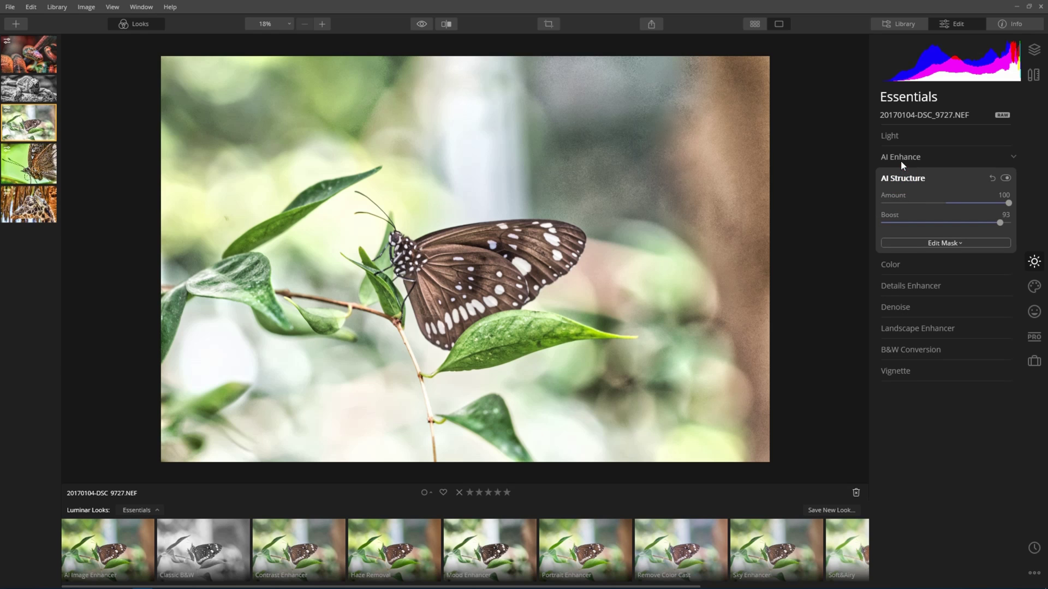
drag(1002, 202, 904, 200)
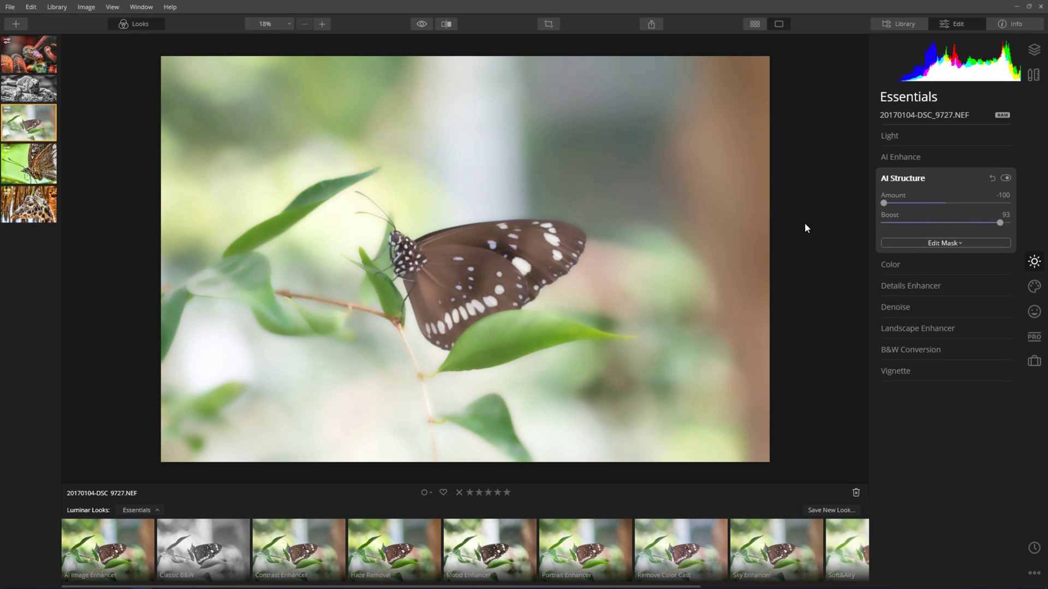
click(446, 25)
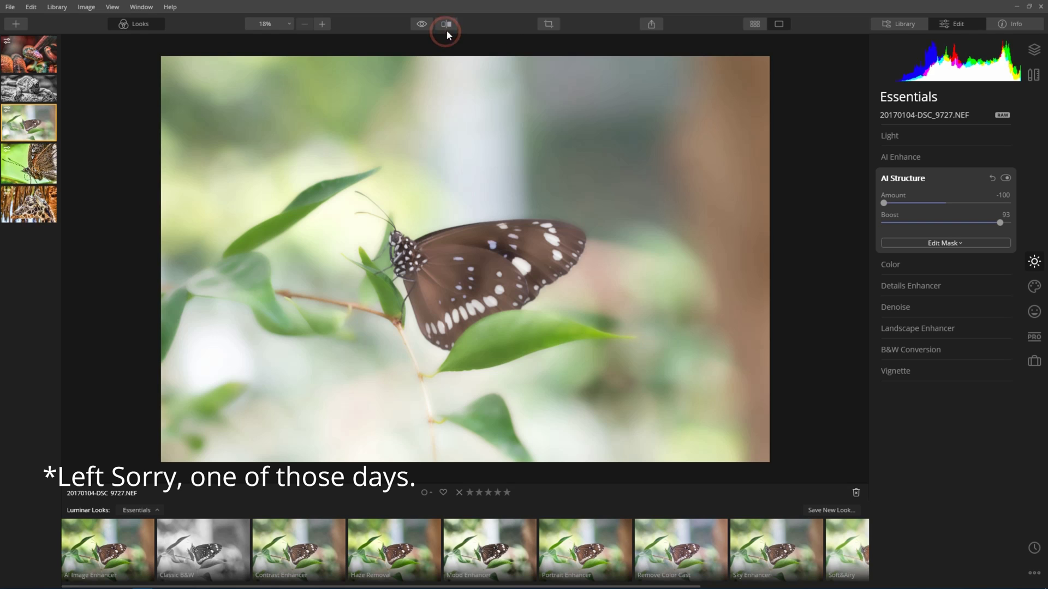
drag(357, 97, 485, 168)
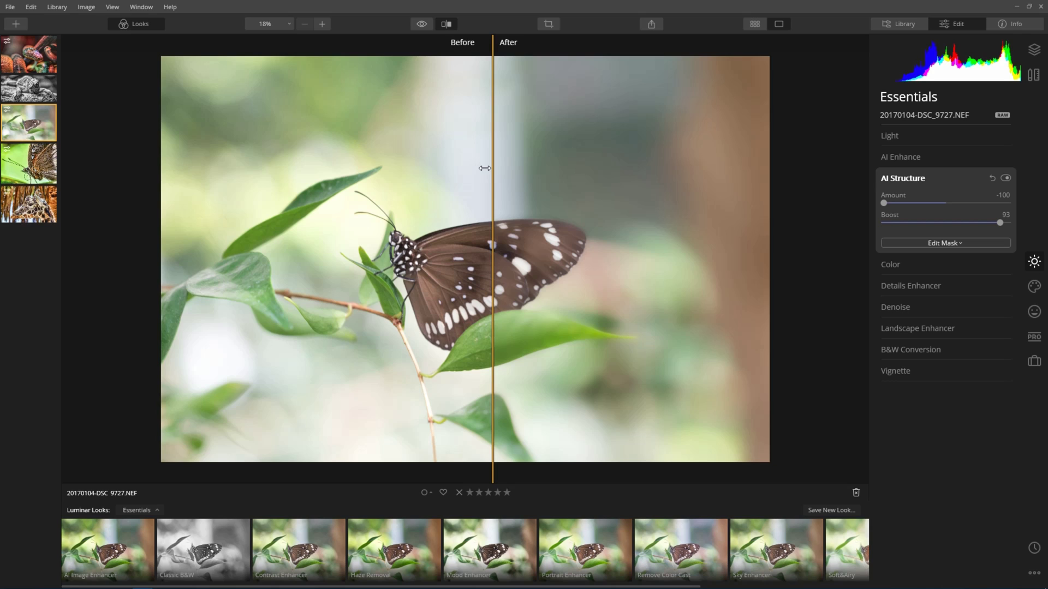